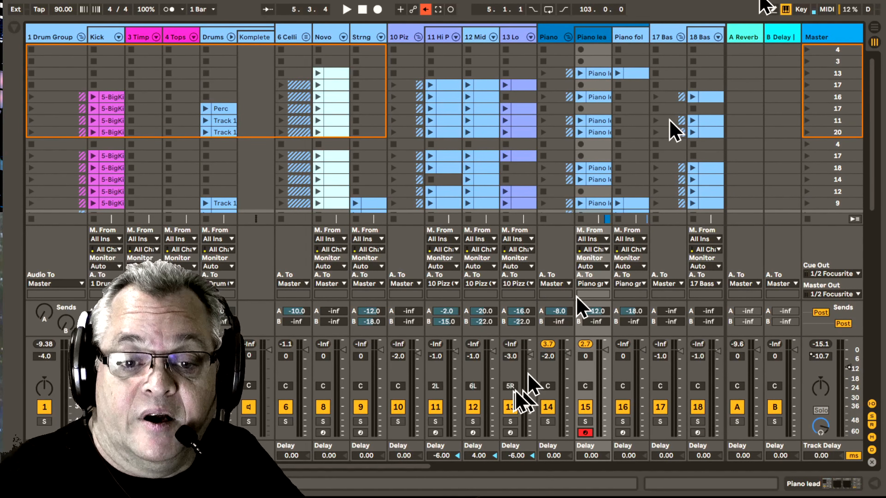
Show the arrangement, unfold the 1 Drum Group and view the Kick track's Komplete Kontrol instrument
{"action": "left_click", "coordinate": [875, 28]}
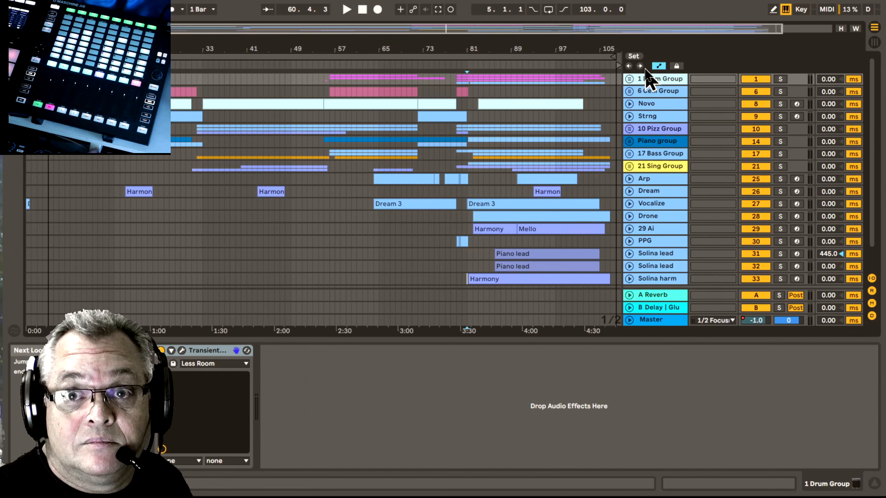
{"action": "left_click", "coordinate": [630, 79]}
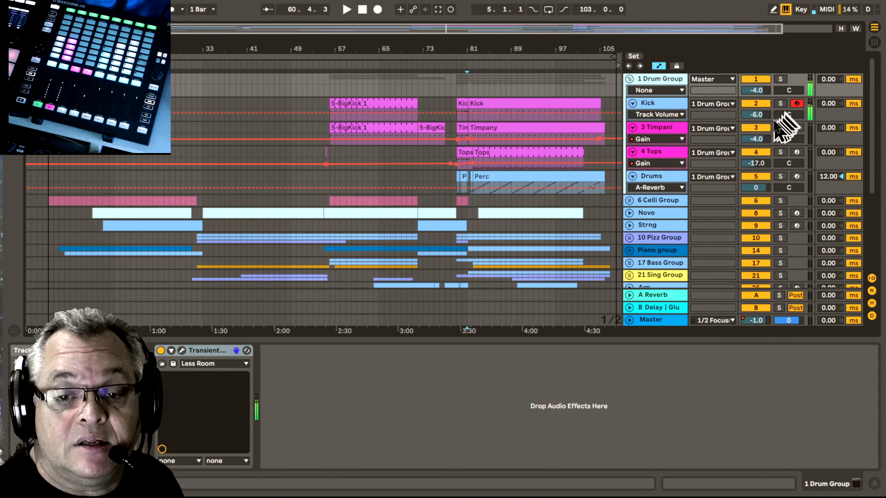
{"action": "left_click", "coordinate": [657, 103]}
{"action": "left_click", "coordinate": [197, 350]}
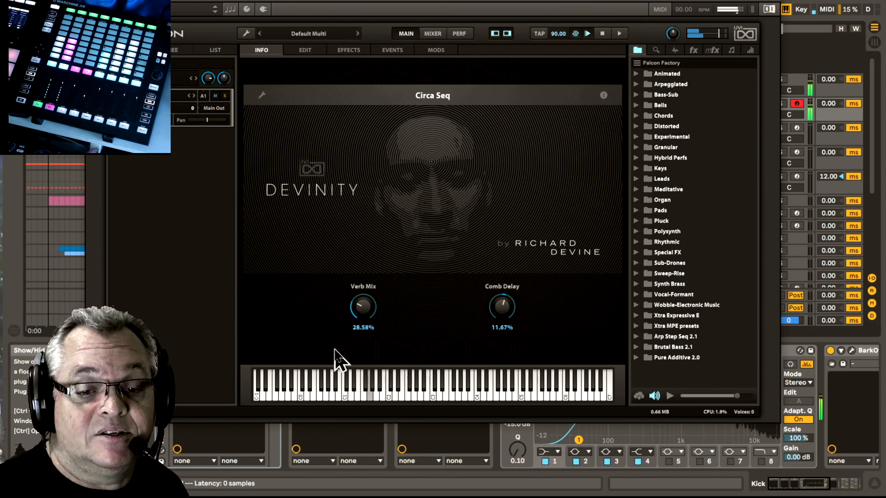
{"action": "key", "text": "ctrl+alt+p"}
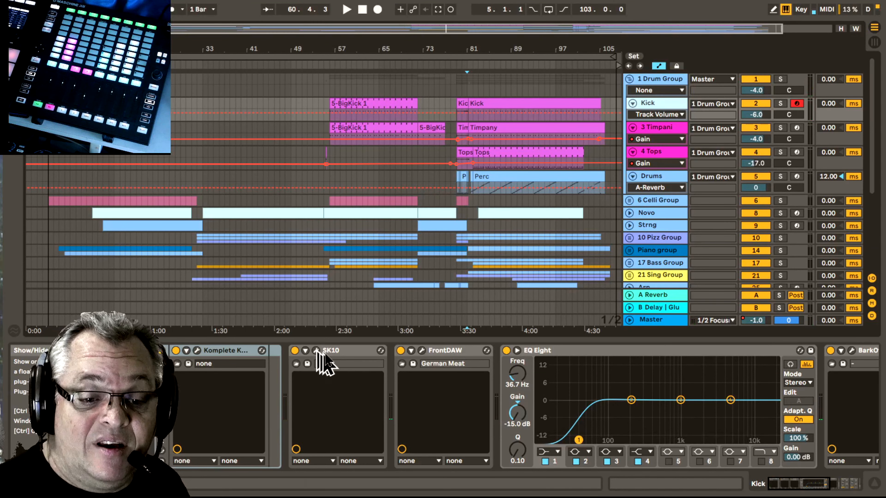
View the Kick track's SK10, FrontDAW and BarkOfDog effect windows, and hide them again
{"action": "left_click", "coordinate": [317, 350]}
{"action": "left_click", "coordinate": [422, 350]}
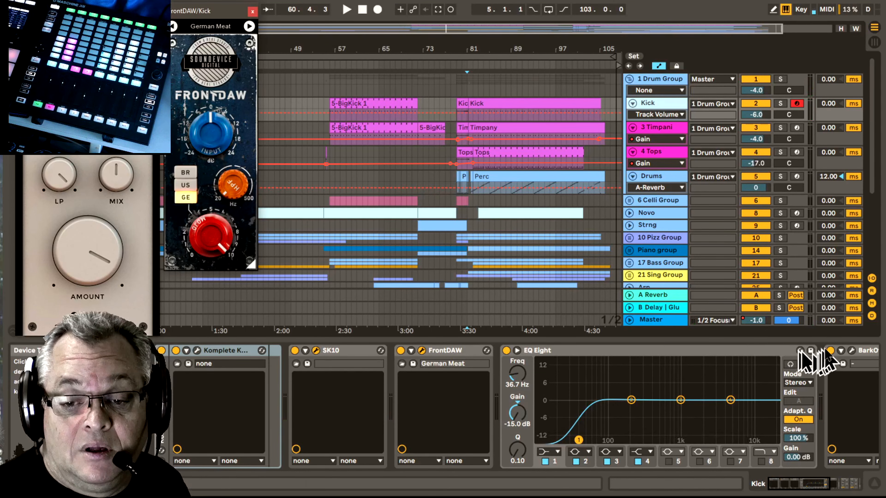
{"action": "left_click", "coordinate": [852, 350]}
{"action": "key", "text": "ctrl+alt+p"}
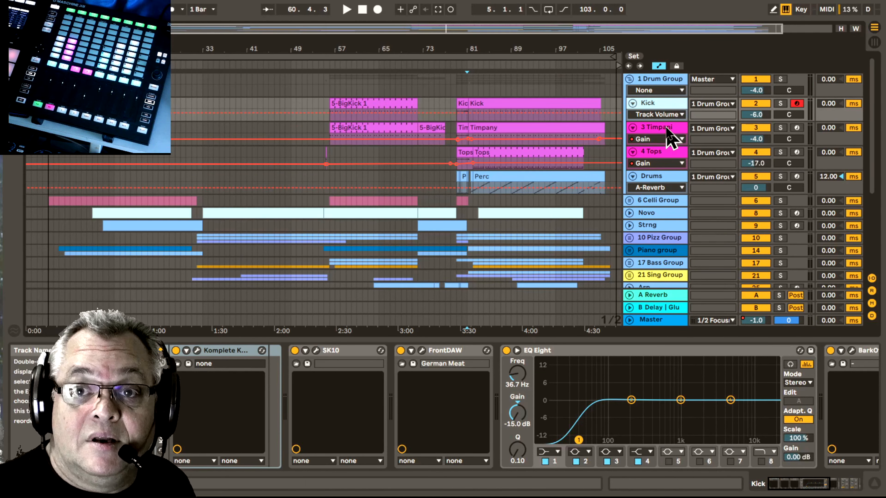
View the Komplete Kontrol instrument on the 3 Timpani track, close it and arm the 4 Tops track
{"action": "left_click", "coordinate": [667, 130]}
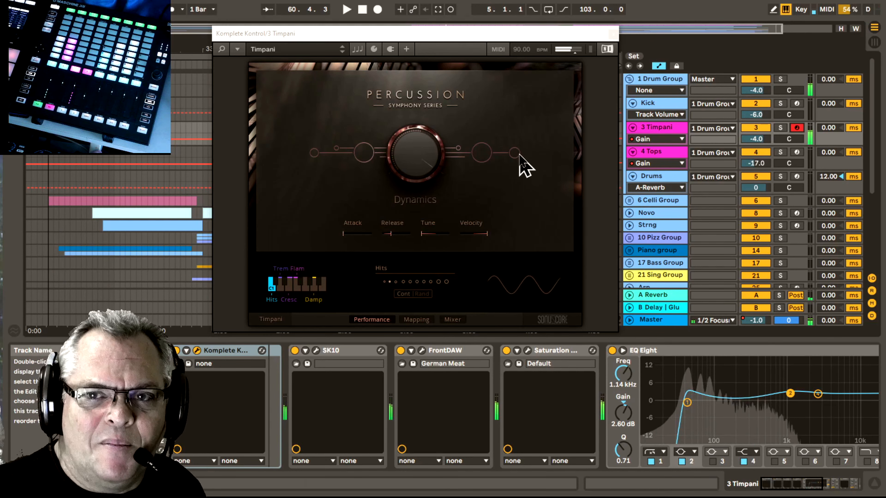
{"action": "left_click", "coordinate": [613, 33]}
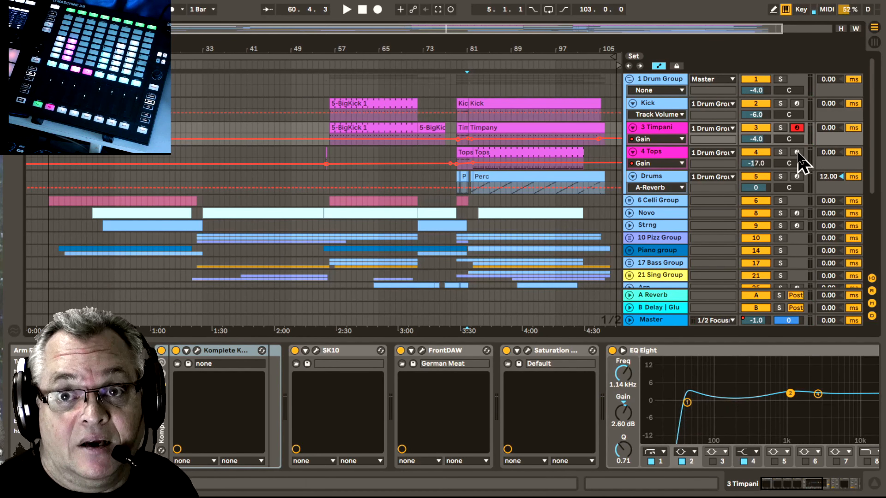
{"action": "left_click", "coordinate": [797, 153]}
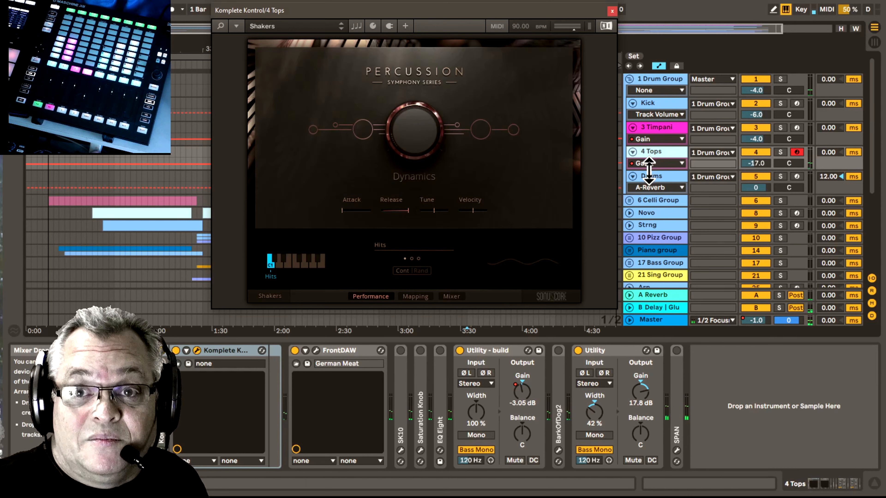
Arm and solo the Drums track, audition its Perc clip, and fold the 1 Drum Group
{"action": "left_click", "coordinate": [797, 176]}
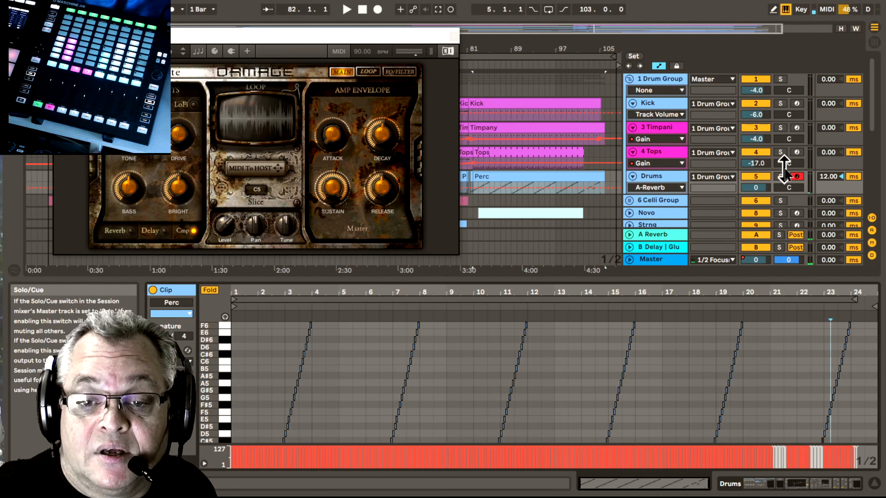
{"action": "left_click", "coordinate": [780, 176]}
{"action": "key", "text": "space"}
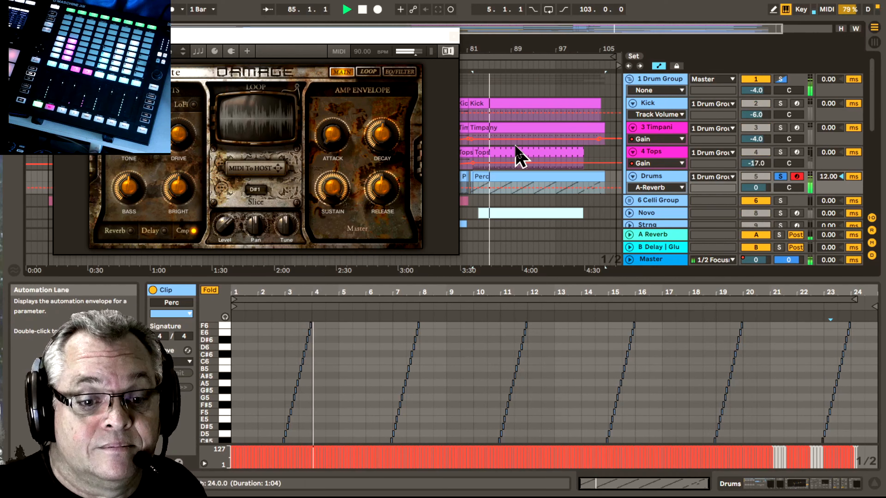
{"action": "left_click", "coordinate": [361, 13]}
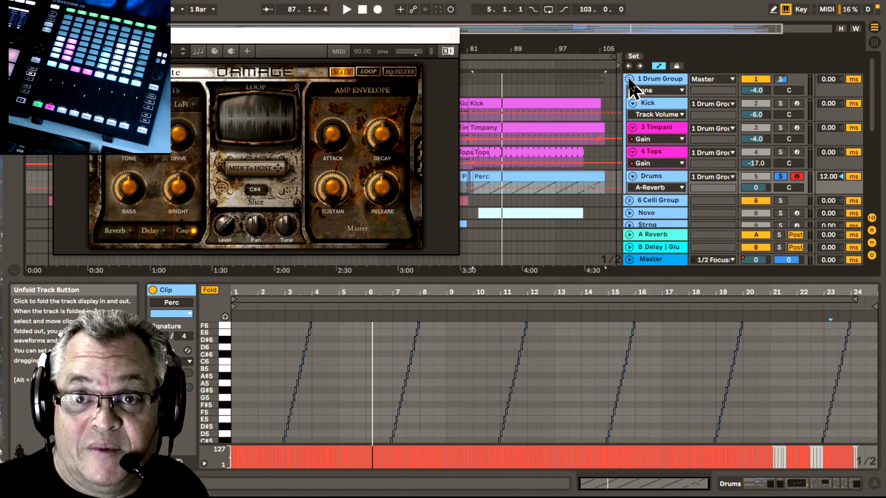
{"action": "left_click", "coordinate": [630, 80]}
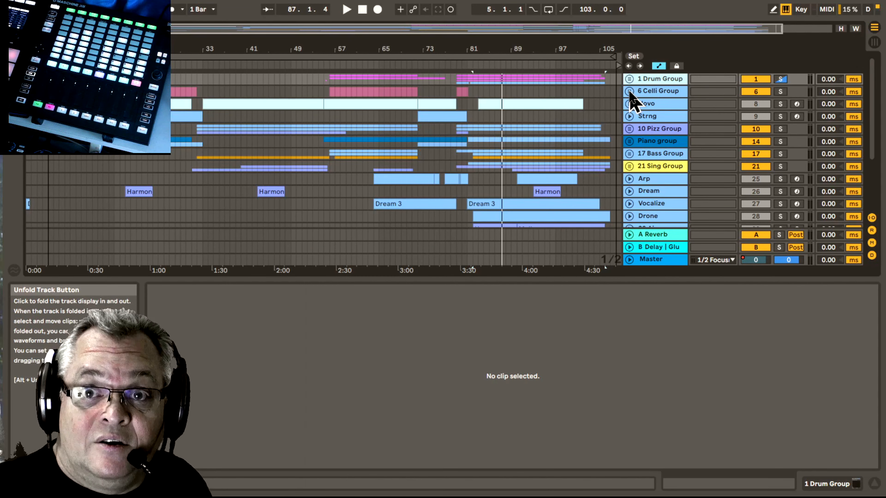
Unfold the 6 Celli Group, audition the soloed Cello track and open its Komplete Kontrol instrument
{"action": "left_click", "coordinate": [629, 91]}
{"action": "left_click", "coordinate": [780, 117]}
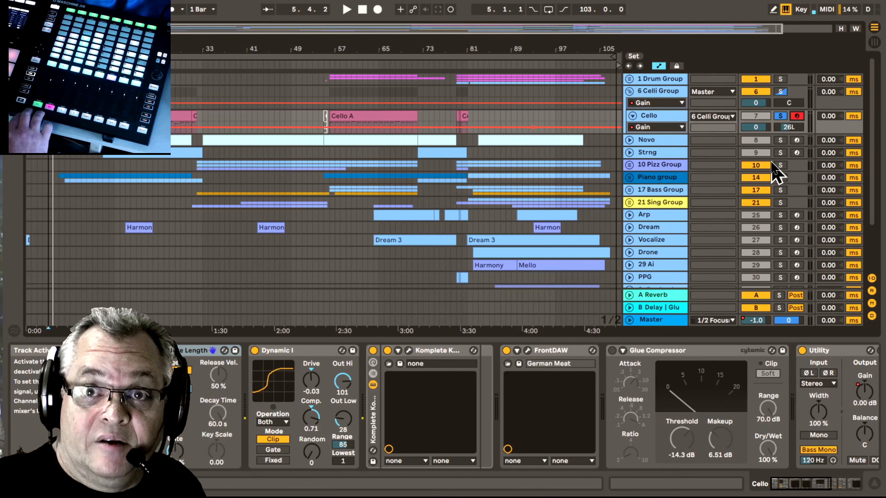
{"action": "key", "text": "space"}
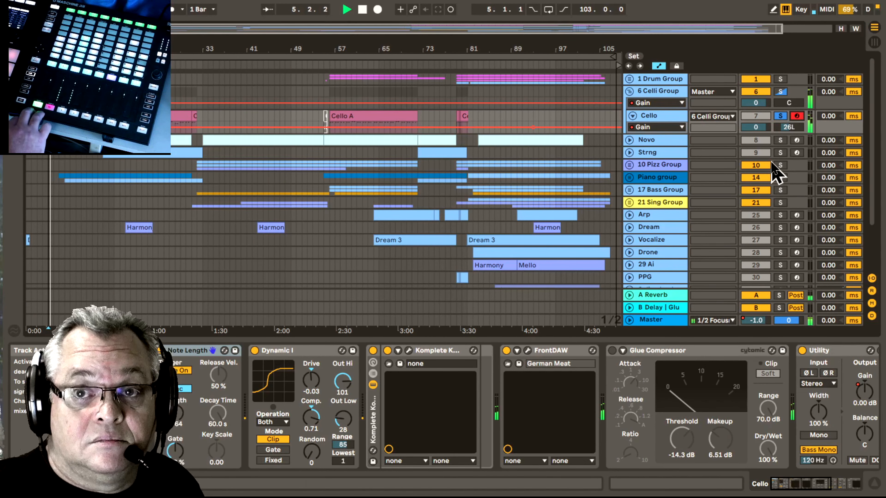
{"action": "key", "text": "space"}
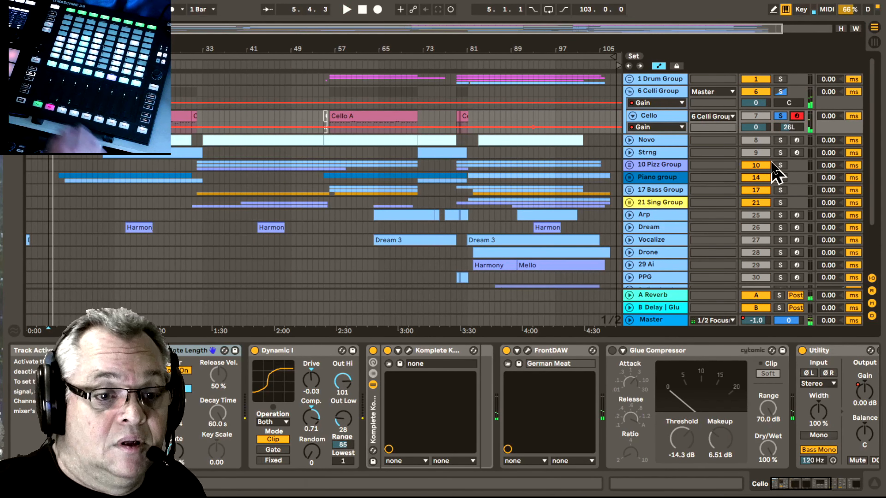
{"action": "left_click", "coordinate": [409, 351]}
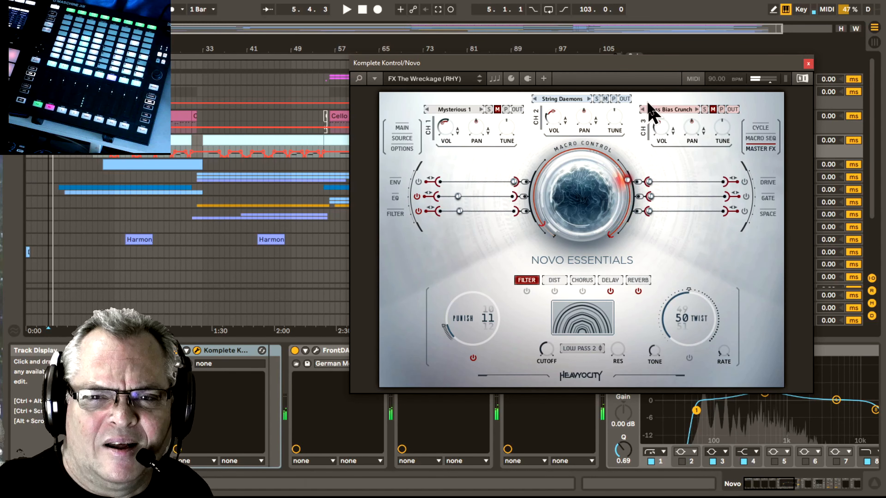
Close the Novo instrument window and play the Novo track while viewing the gain automation on its Control Utility
{"action": "left_click", "coordinate": [808, 63]}
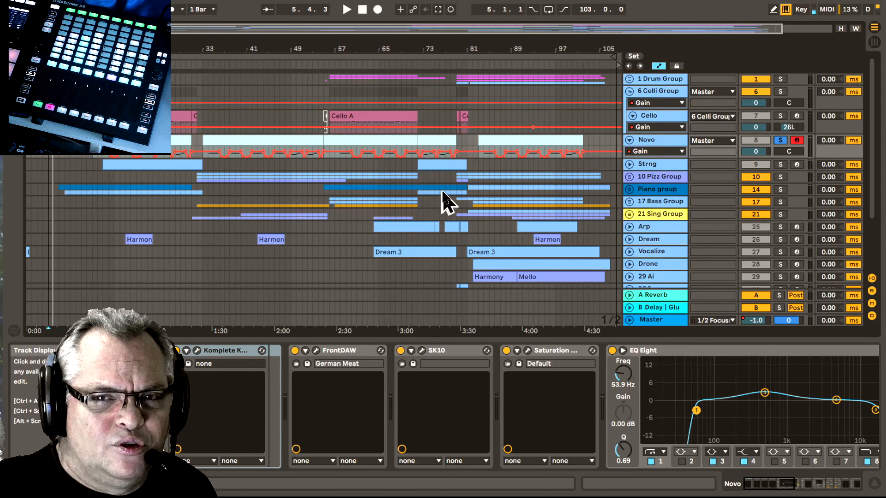
{"action": "left_click", "coordinate": [653, 143]}
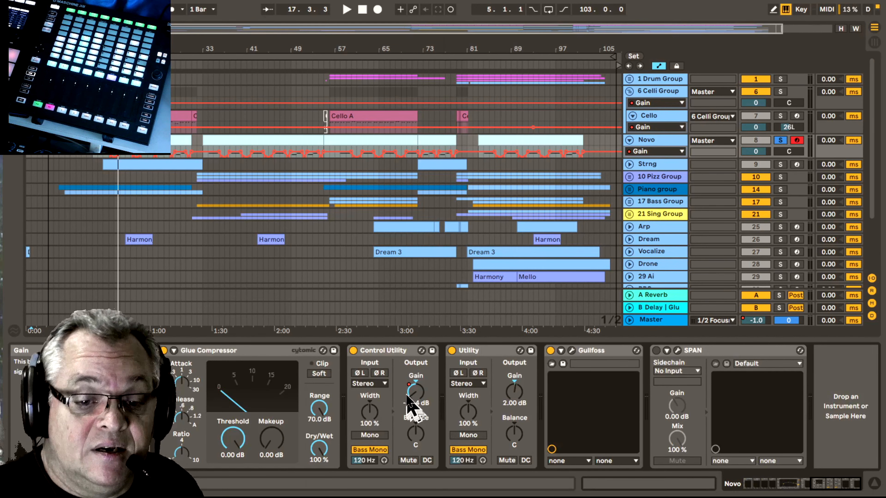
{"action": "key", "text": "space"}
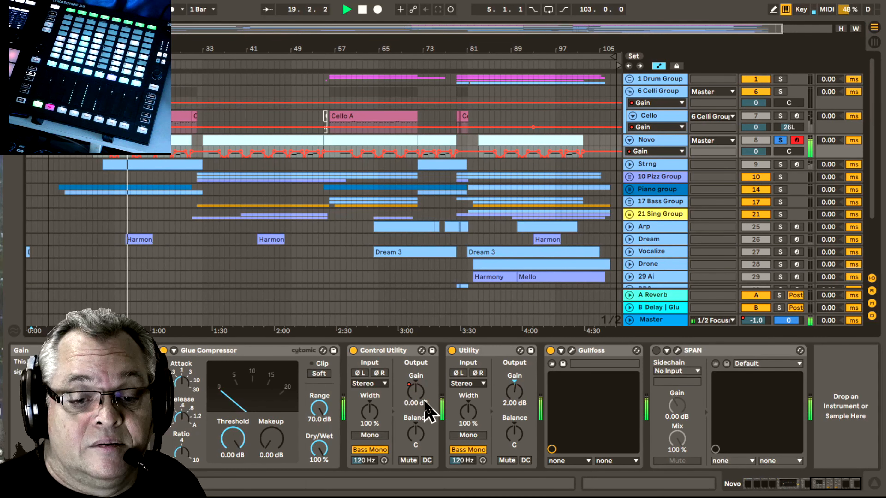
{"action": "scroll", "coordinate": [429, 408], "scroll_direction": "down", "scroll_amount": 10}
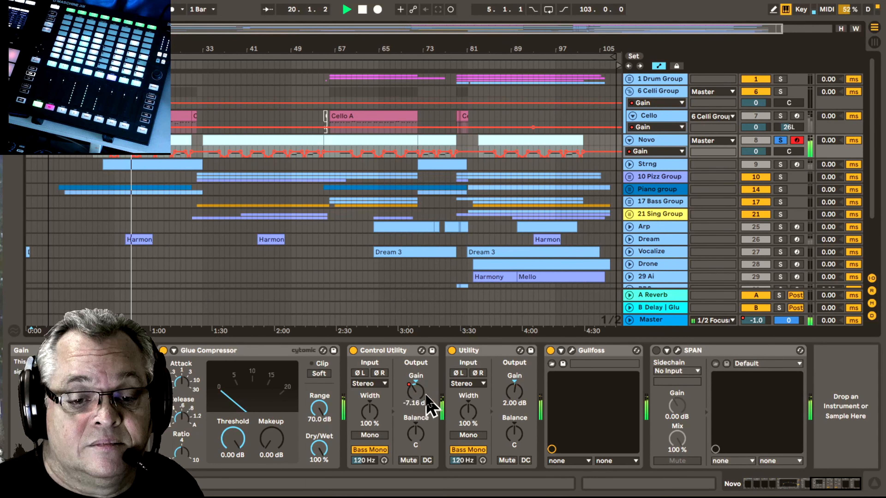
View the Session Strings Pro 2 mixer pages for 11 Hi Pizz and 13 Lo Pizz, and audition the pizzicato parts
{"action": "scroll", "coordinate": [429, 399], "scroll_direction": "down", "scroll_amount": 3}
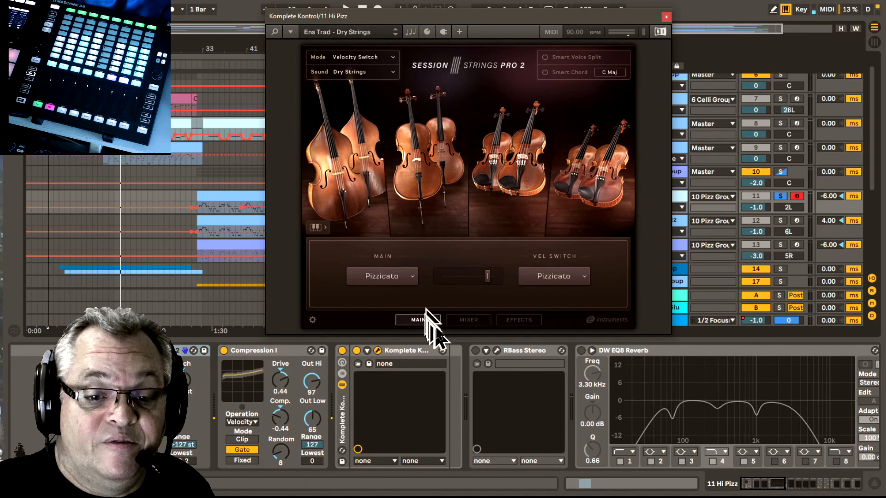
{"action": "left_click", "coordinate": [469, 320]}
{"action": "left_click", "coordinate": [666, 16]}
{"action": "left_click", "coordinate": [201, 65]}
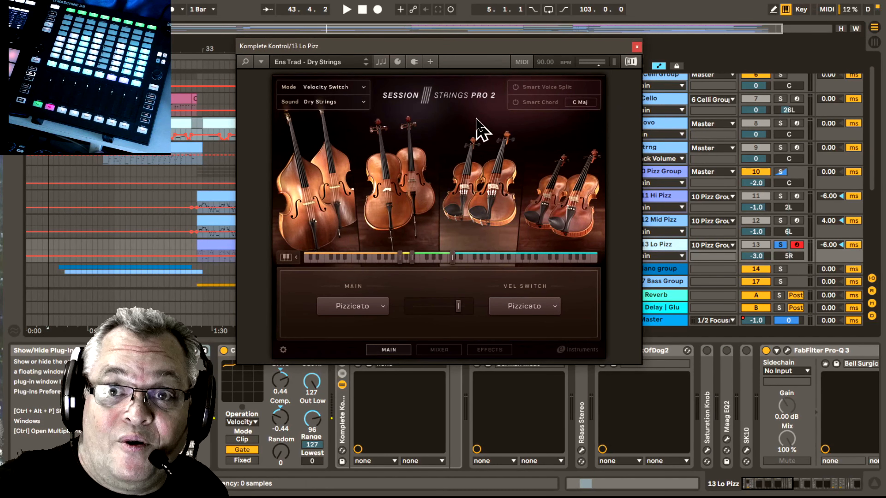
{"action": "left_click", "coordinate": [432, 349]}
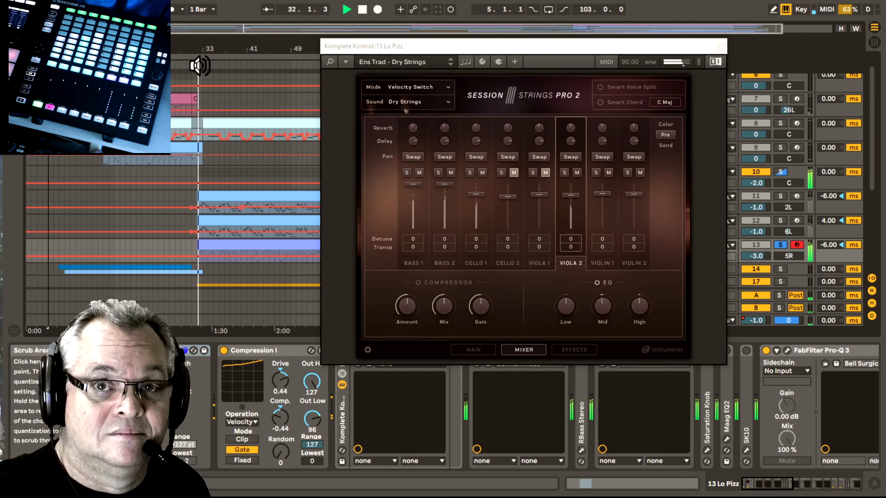
{"action": "left_click", "coordinate": [198, 65]}
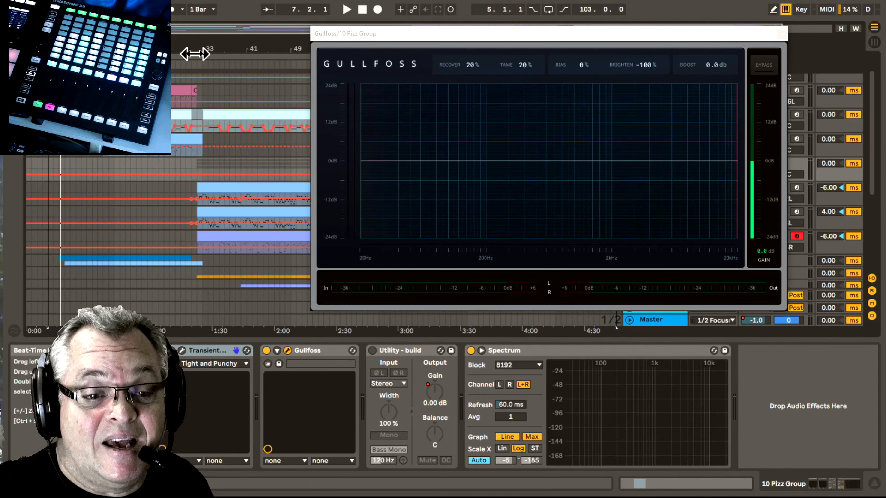
Play the 10 Pizz Group from just before its first clips and toggle the Gullfoss bypass to compare the sound
{"action": "left_click", "coordinate": [194, 66]}
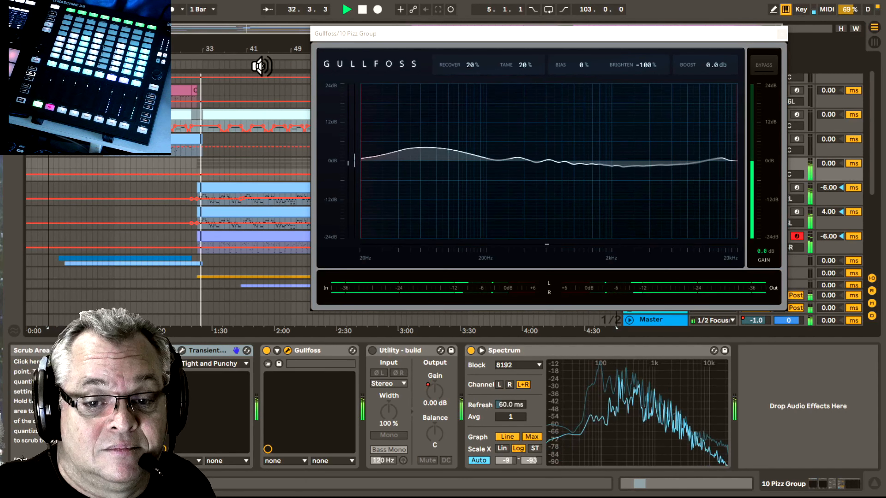
{"action": "left_click", "coordinate": [764, 66]}
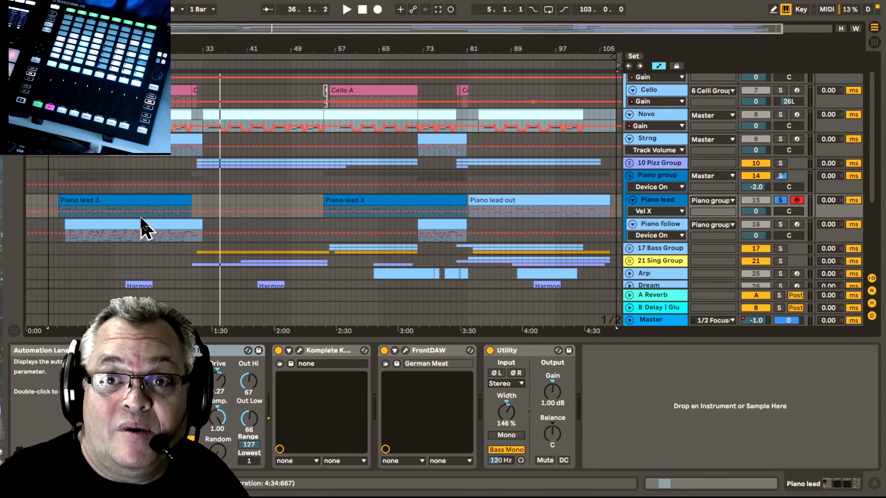
Open the notes of the first Piano lead 3 clip and the first Piano follow clip while playing them
{"action": "double_click", "coordinate": [145, 202]}
{"action": "key", "text": "space"}
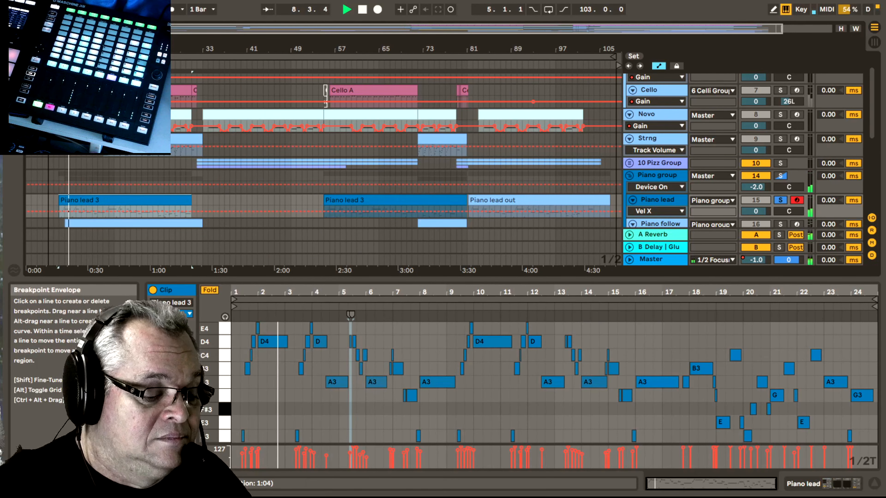
{"action": "scroll", "coordinate": [129, 194], "scroll_direction": "down", "scroll_amount": 2}
{"action": "left_click", "coordinate": [129, 193]}
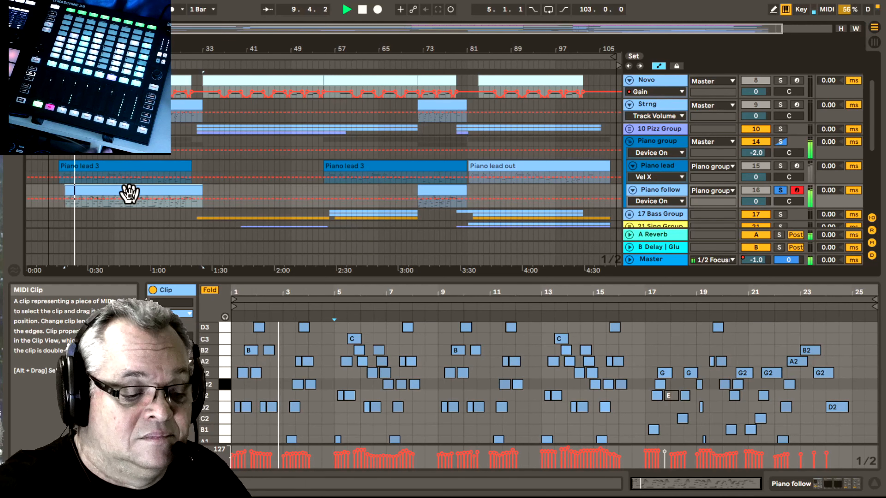
{"action": "key", "text": "space"}
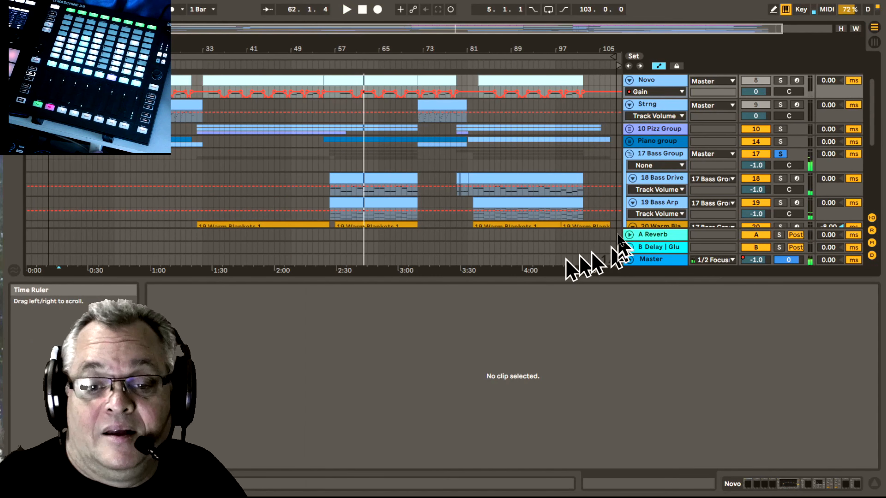
Open the 20 Warm Blankets track's devices and audition it with the Glue Compressor sidechained from 18 Bass Drive
{"action": "double_click", "coordinate": [660, 226]}
{"action": "left_click", "coordinate": [299, 350]}
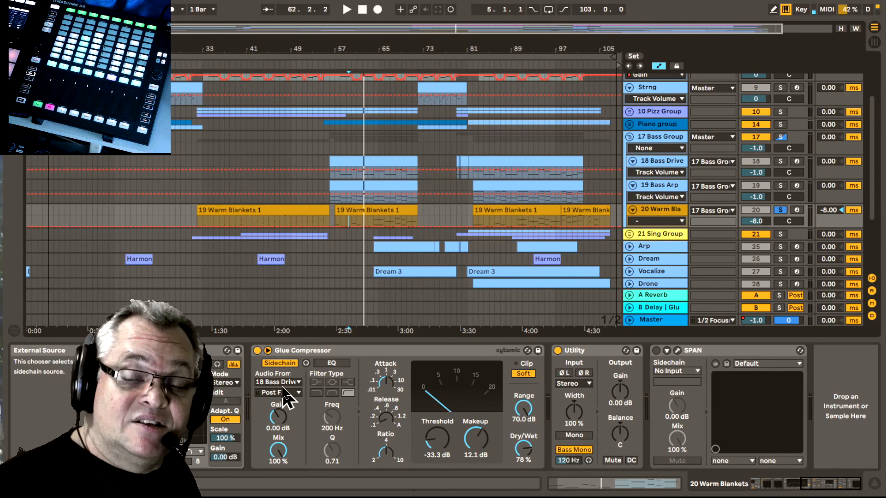
{"action": "key", "text": "space"}
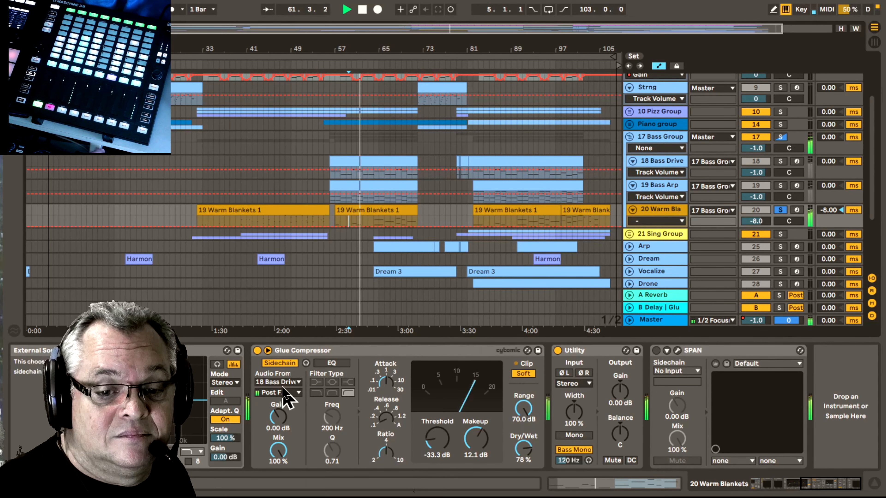
Solo the entire 17 Bass Group, audition its tracks together and fold the group
{"action": "left_click", "coordinate": [781, 136]}
{"action": "key", "text": "space"}
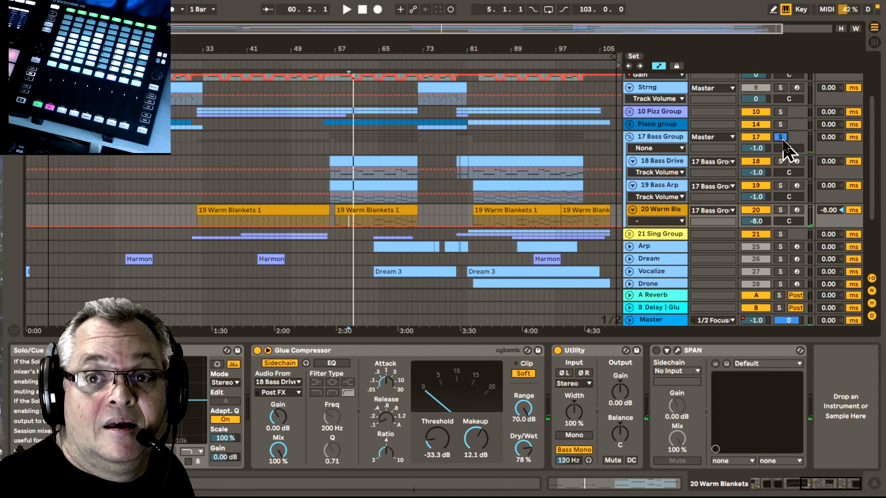
{"action": "key", "text": "space"}
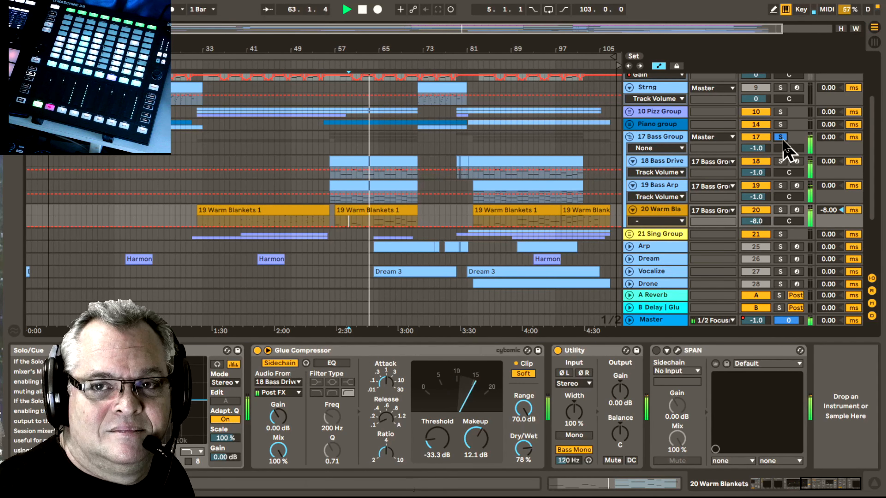
{"action": "left_click", "coordinate": [629, 136]}
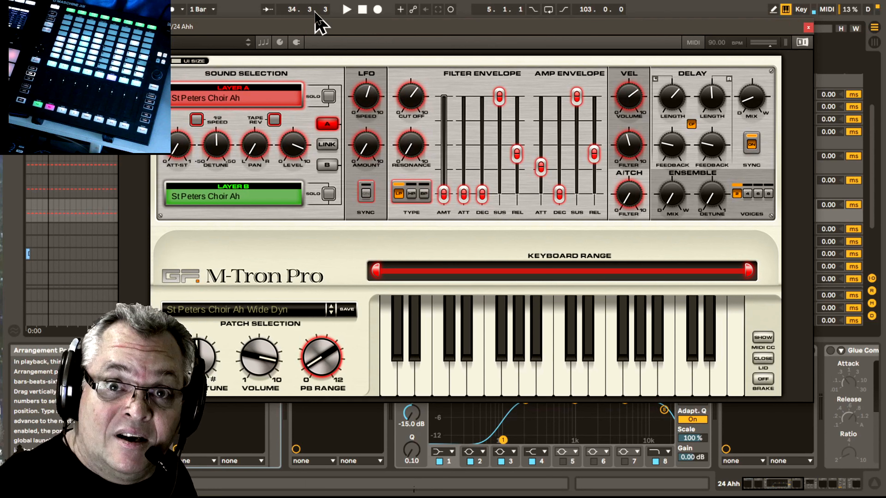
Audition the 21 Sing Group's 24 Ahh, 23 Oo and Wood tracks in solo, starting 23 Oo at its first Harmony clip
{"action": "key", "text": "space"}
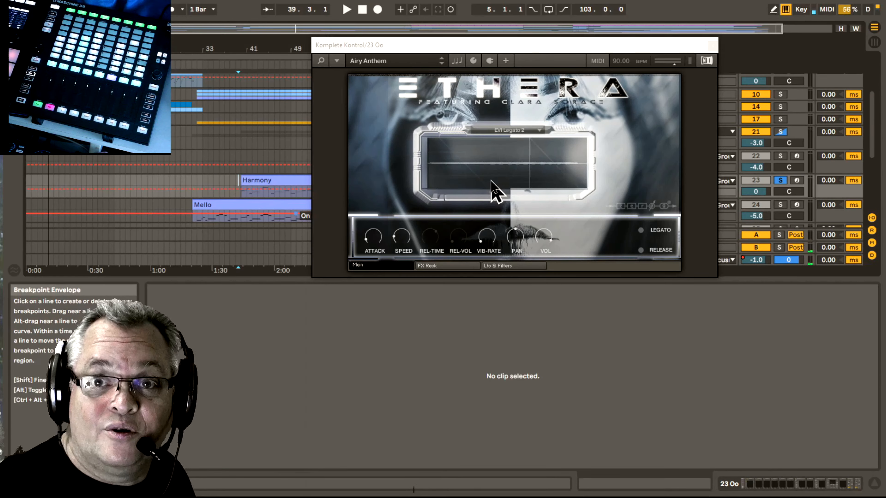
{"action": "left_click", "coordinate": [253, 178]}
{"action": "key", "text": "space"}
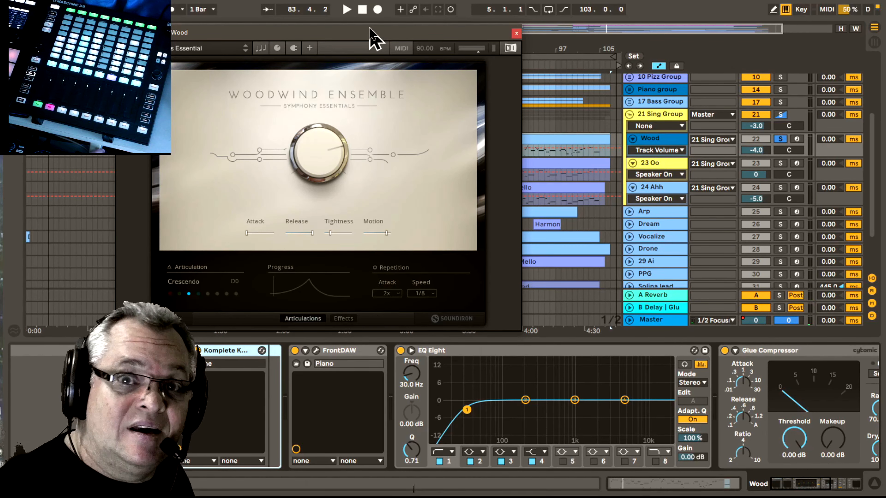
{"action": "key", "text": "space"}
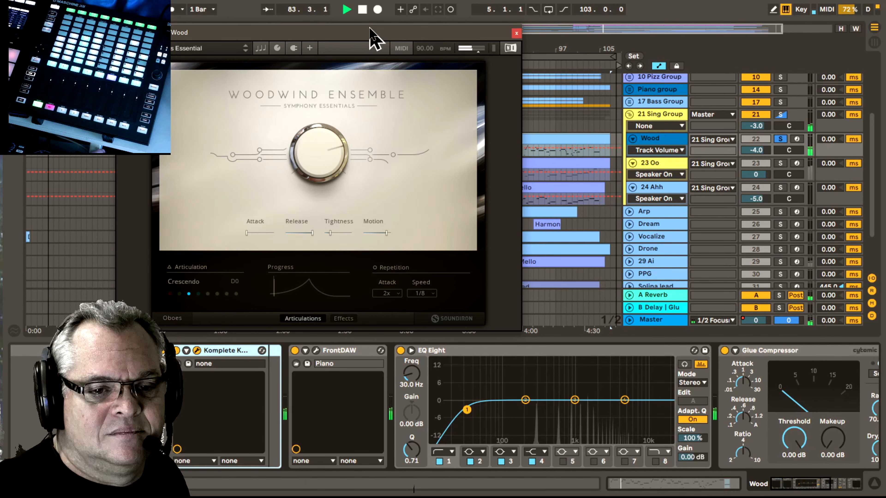
{"action": "key", "text": "space"}
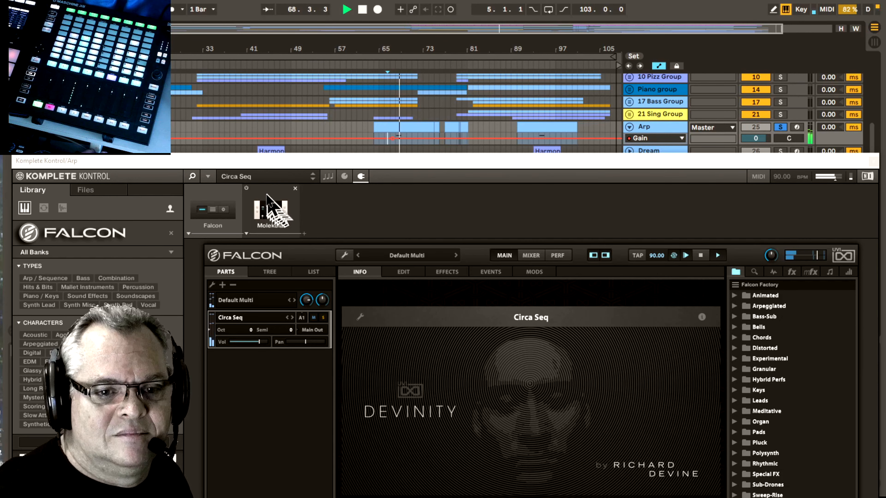
Show the Molekular effect in the Arp track's Komplete Kontrol chain while the track plays in solo
{"action": "left_click", "coordinate": [271, 207]}
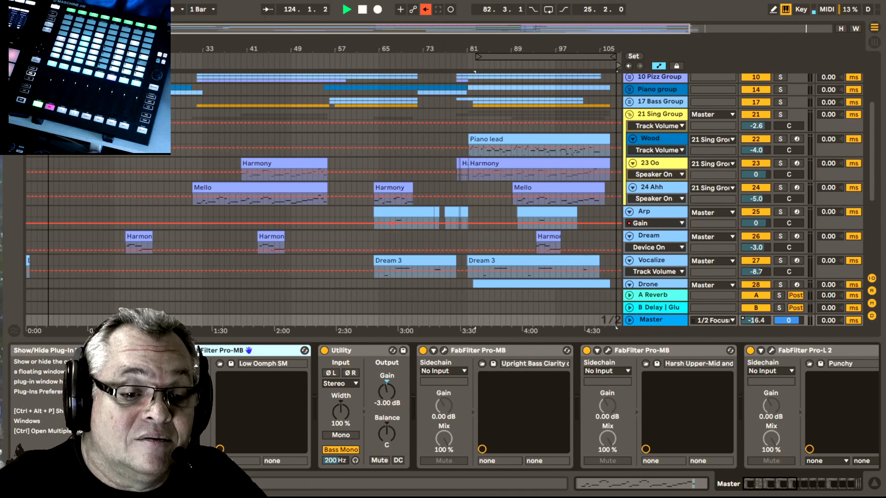
On the Master track, switch from the first FabFilter Pro-MB's window to the one holding the Upright Bass Clarity preset
{"action": "left_click", "coordinate": [182, 351]}
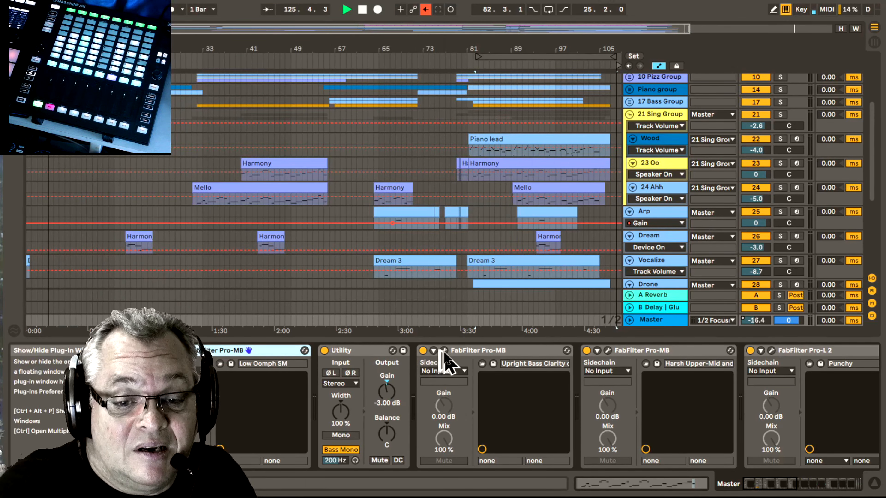
{"action": "left_click", "coordinate": [445, 350]}
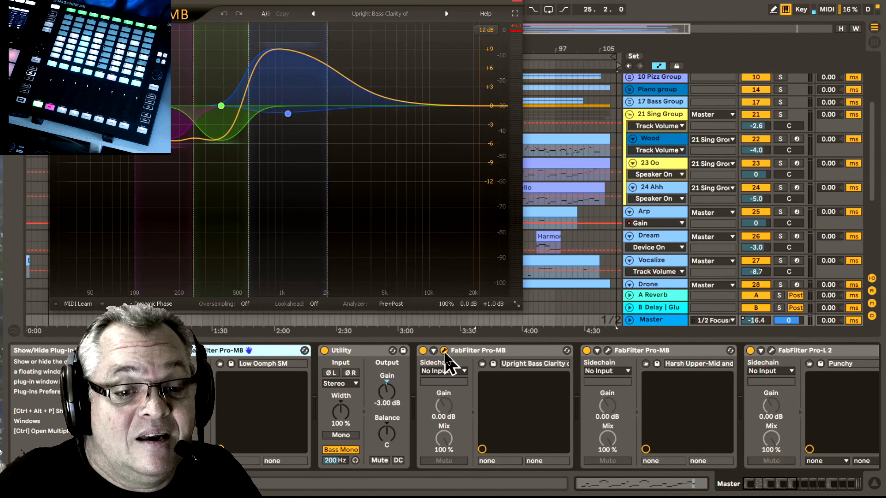